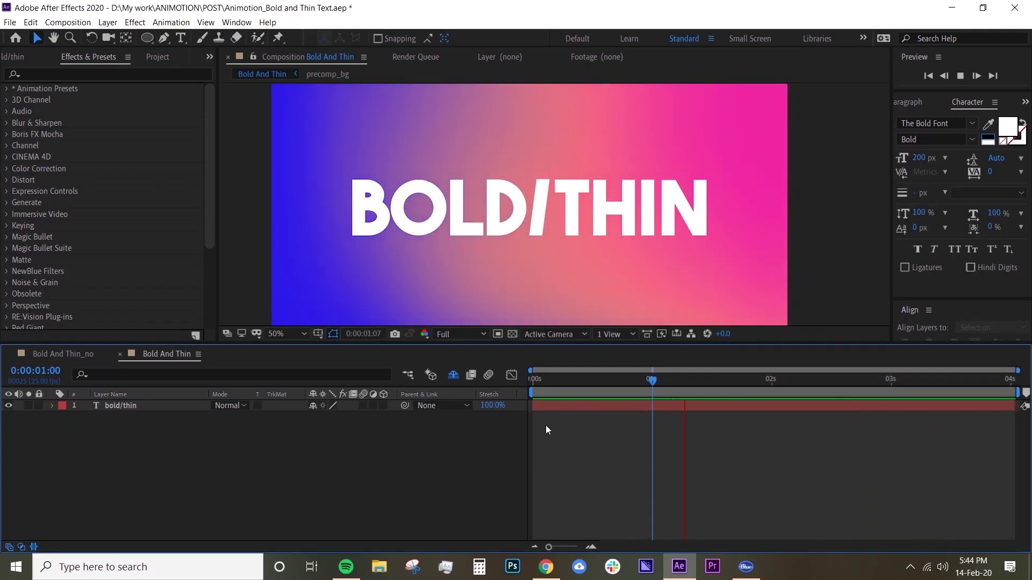
Stop the preview and inspect the BOLD/THIN title at 100% in the Bold And Thin_no and Bold And Thin compositions
key("space")
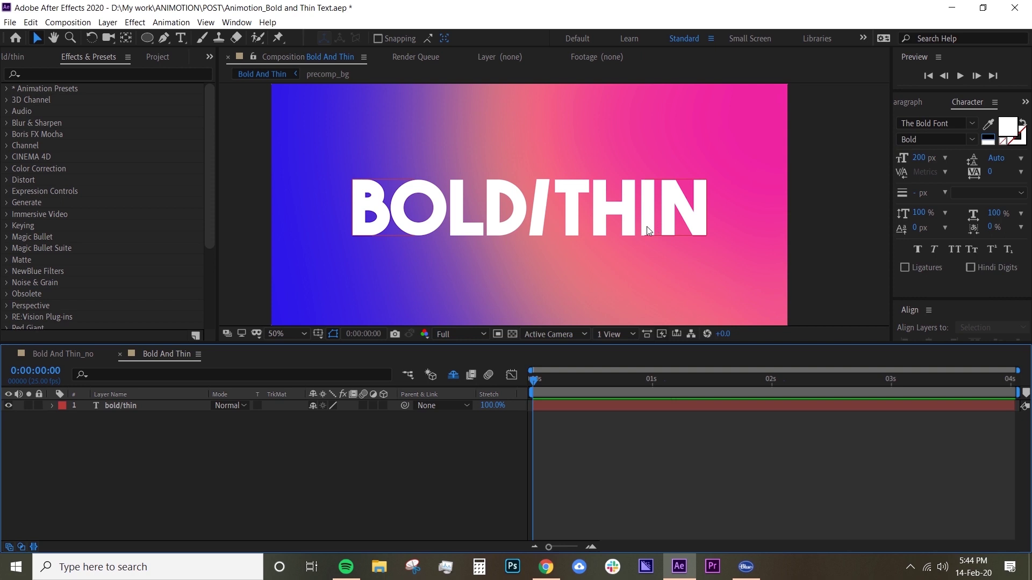
left_click(145, 406)
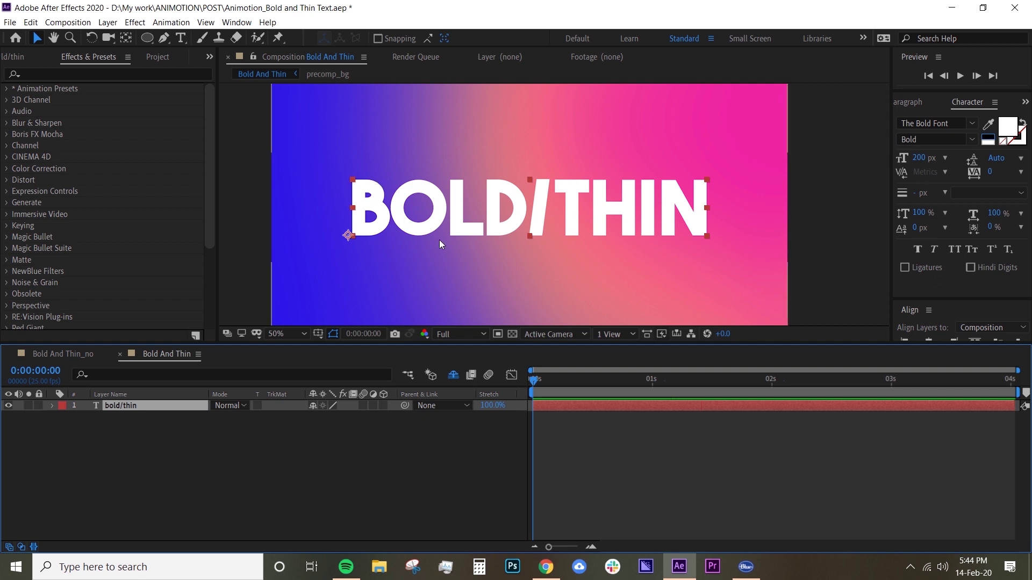
key(".")
key("h")
left_click_drag(441, 208, 629, 198)
key("v")
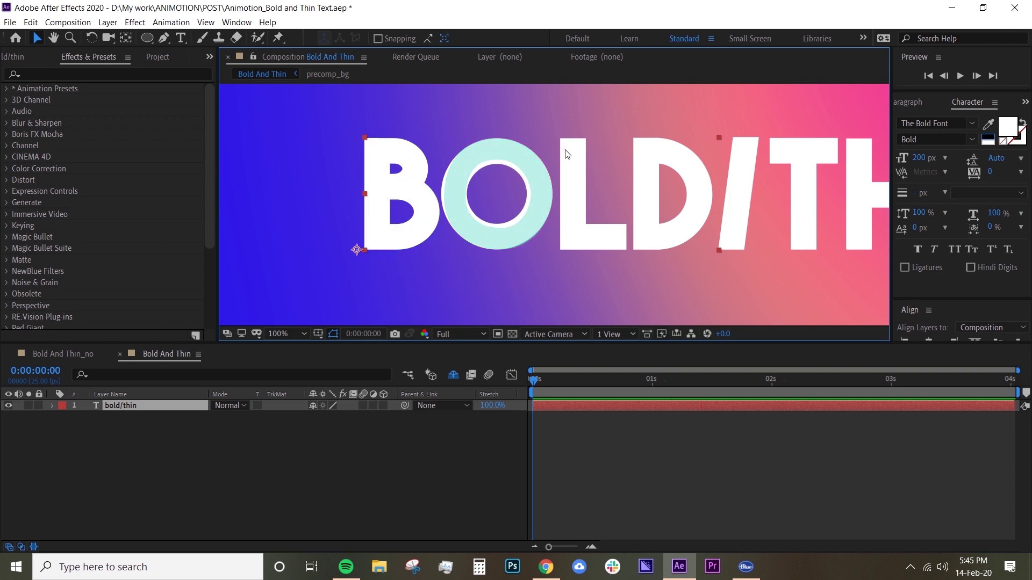
left_click(86, 356)
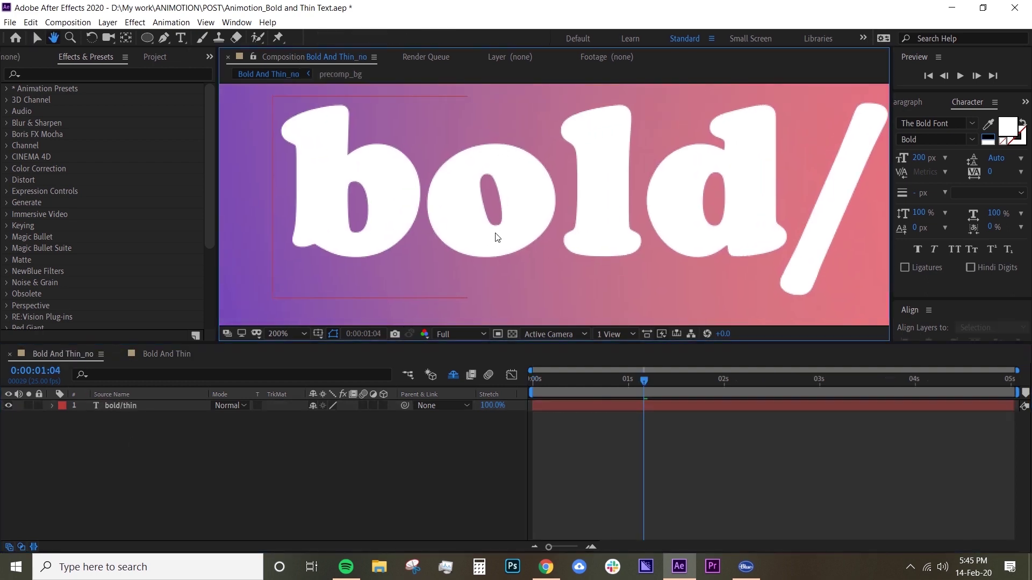
key("v")
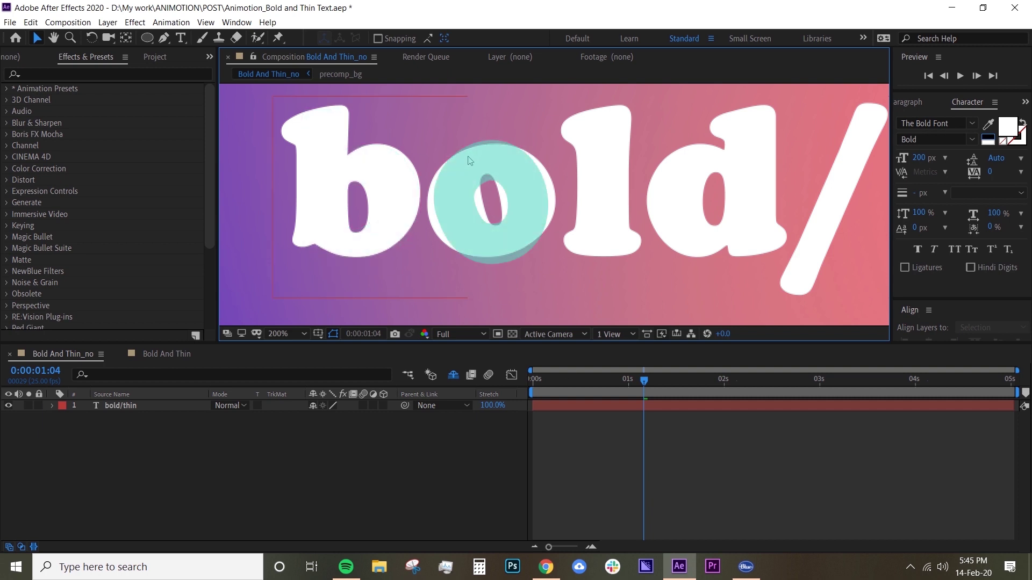
left_click(154, 356)
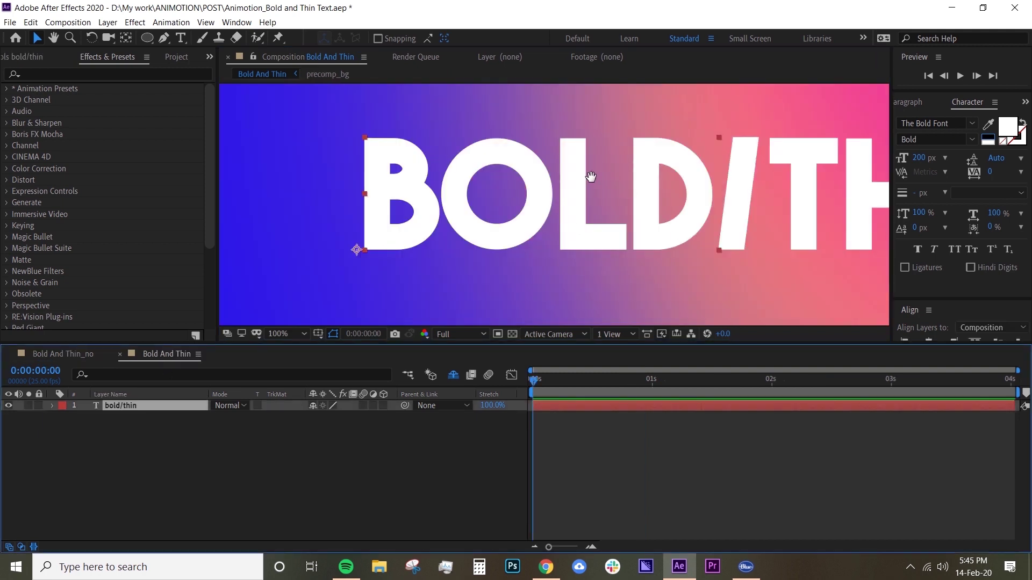
left_click_drag(591, 177, 490, 194)
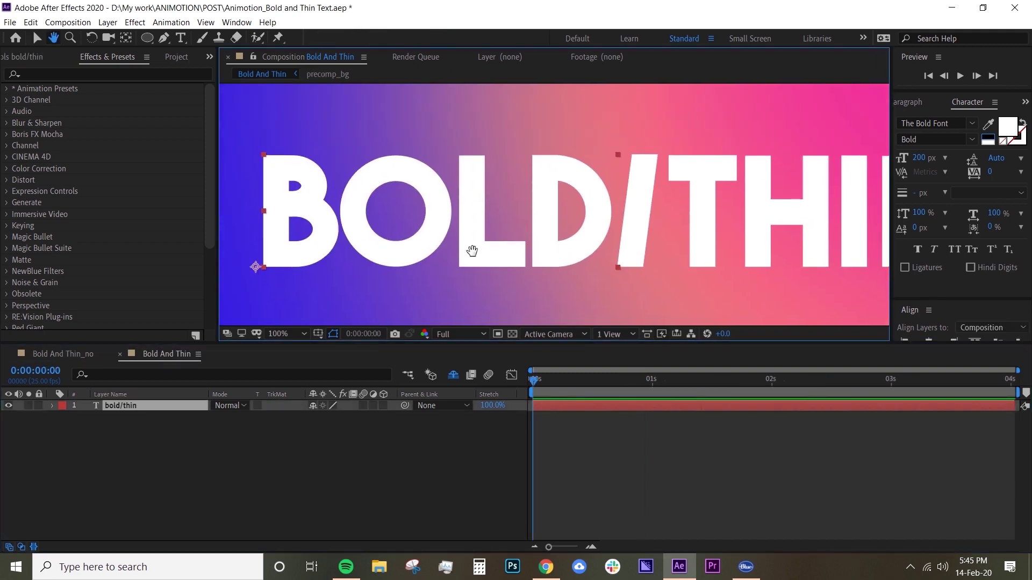
left_click(282, 334)
Create Shapes from Text on the bold/thin layer, then select the new bold/thin Outlines layer
right_click(152, 408)
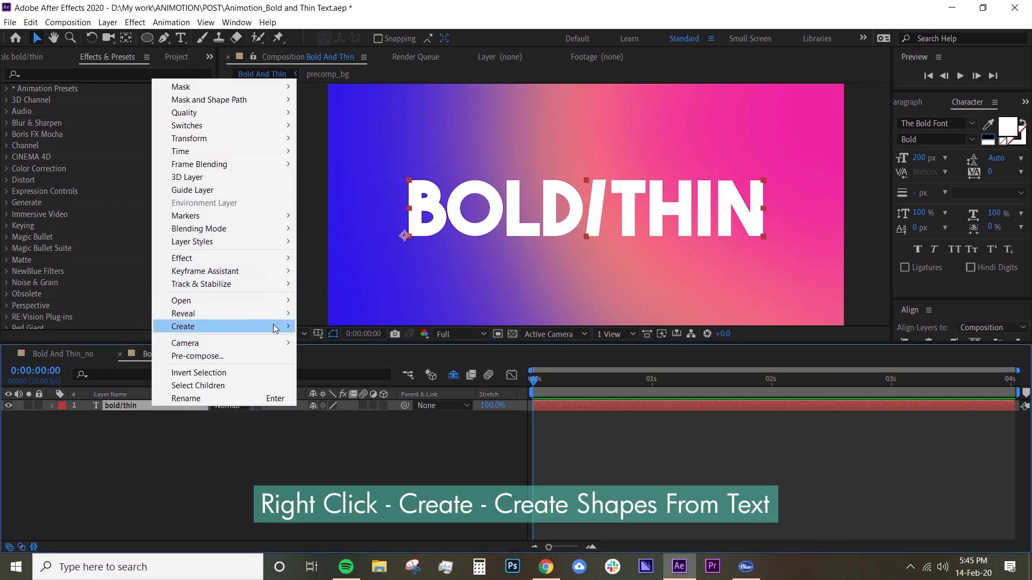
mouse_move(275, 326)
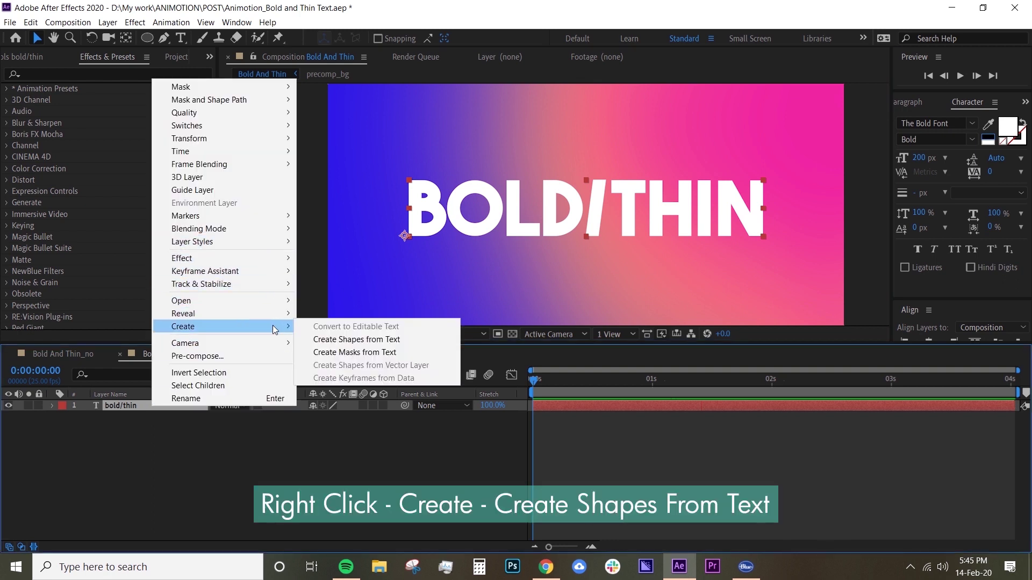
left_click(420, 339)
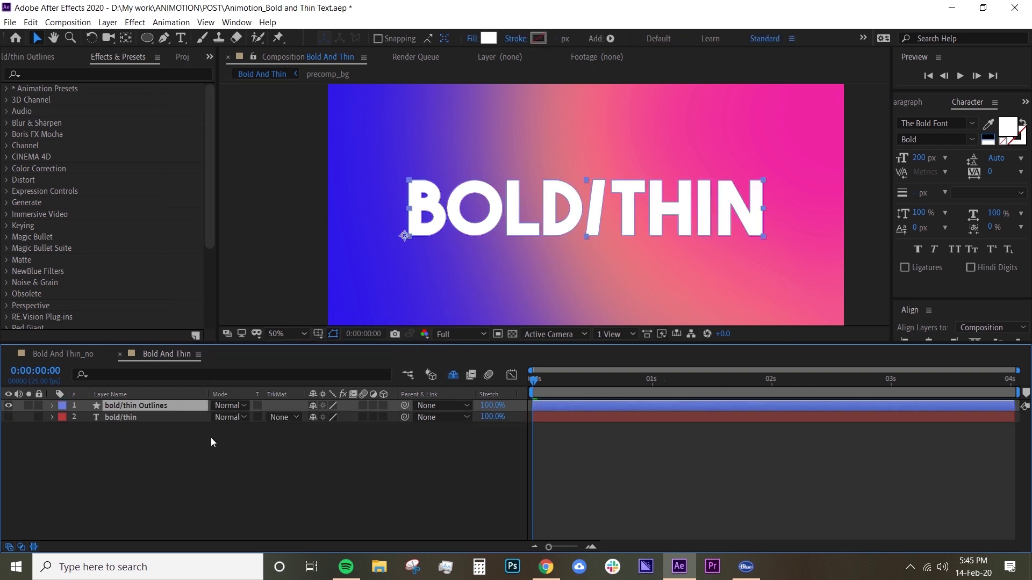
left_click(156, 457)
left_click(176, 406)
Expand the Outlines layer's Contents and add Offset Paths to the b letter group
left_click(52, 406)
left_click(64, 418)
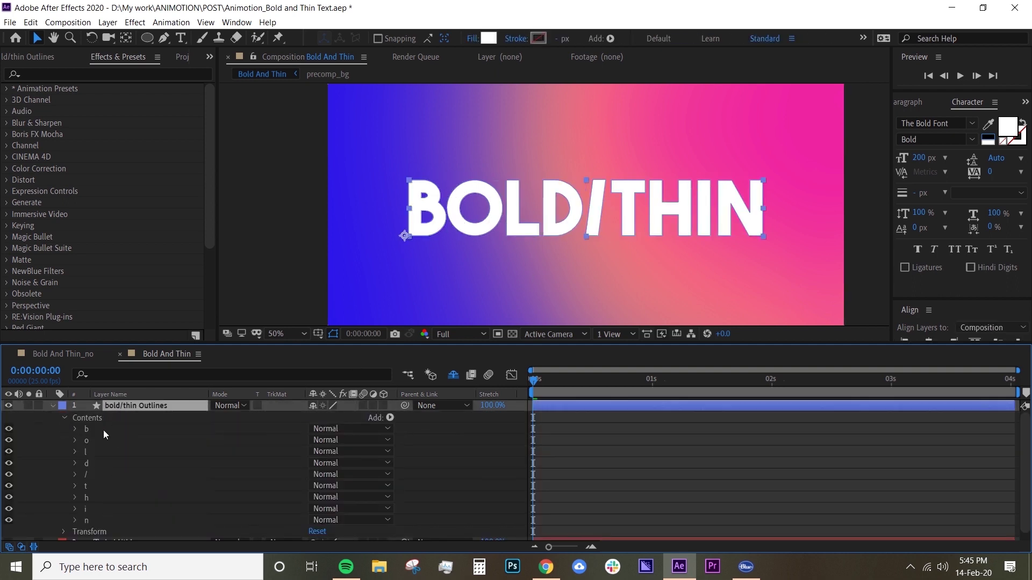
left_click(125, 430)
left_click(391, 418)
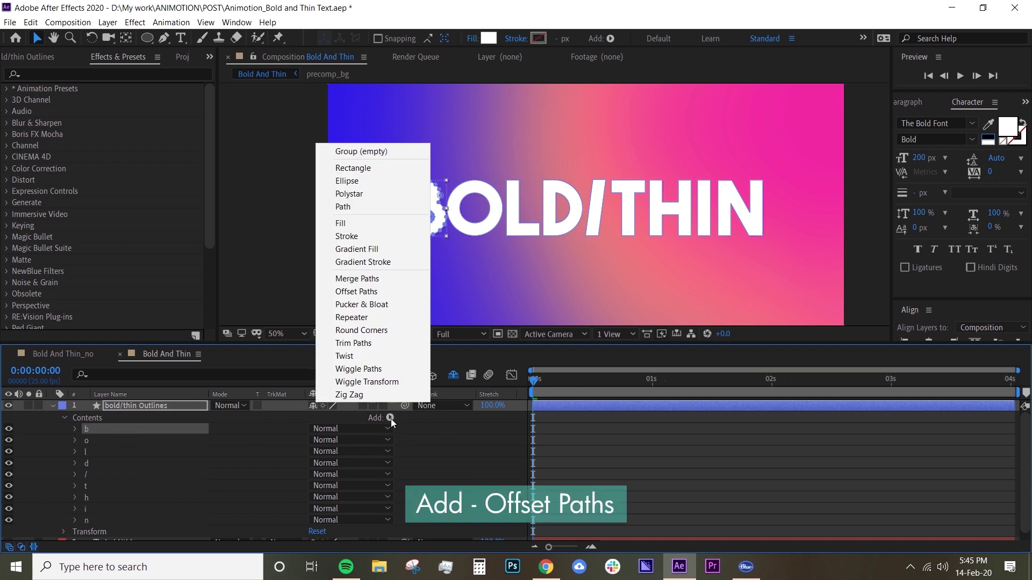
left_click(407, 294)
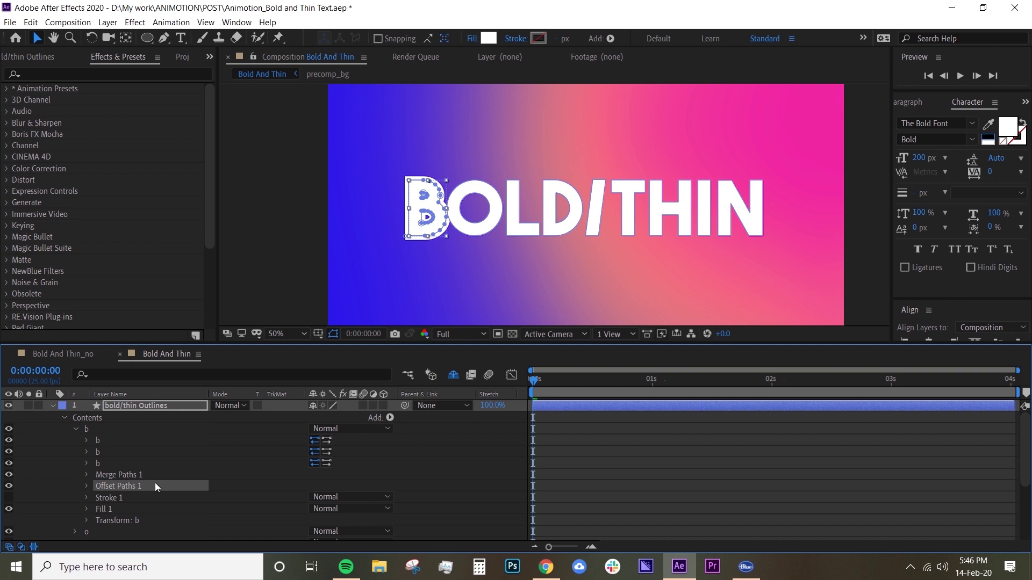
Try a layer-wide Offset Paths on the Outlines layer, then delete it
left_click(76, 428)
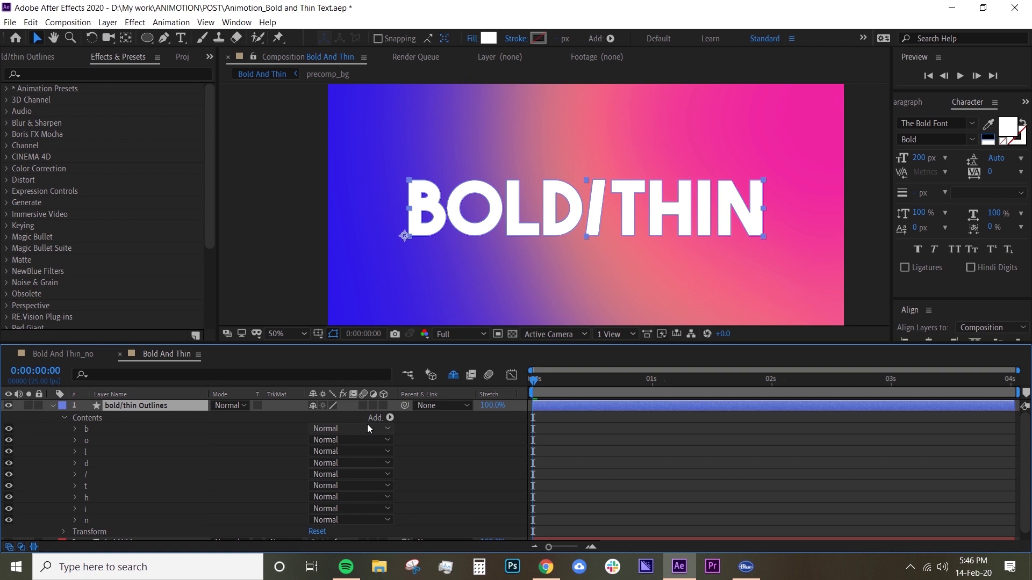
left_click(390, 417)
left_click(409, 290)
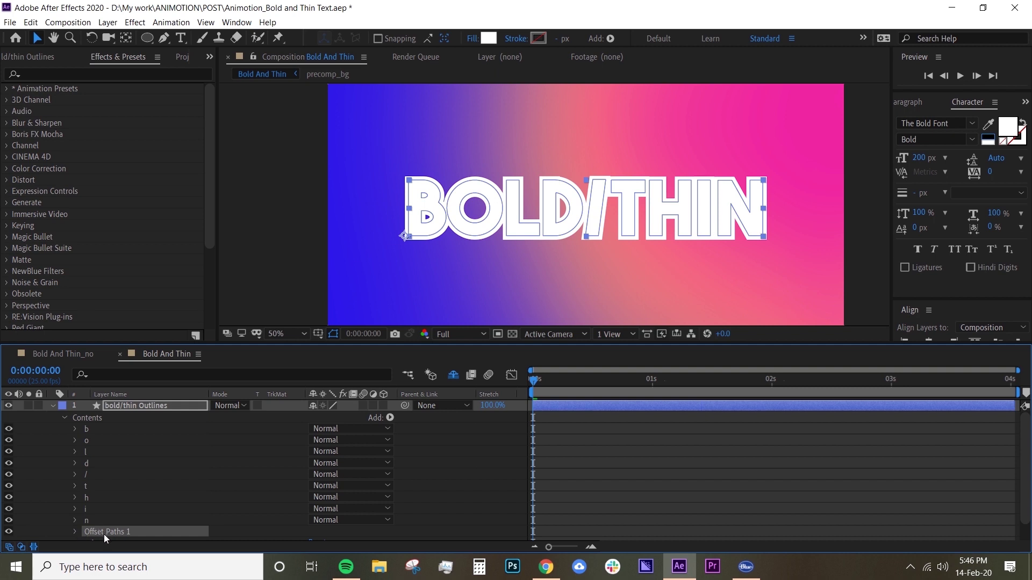
key("Delete")
Add Offset Paths 1 to the b group alone and scrub its Amount to 4.0
left_click(114, 428)
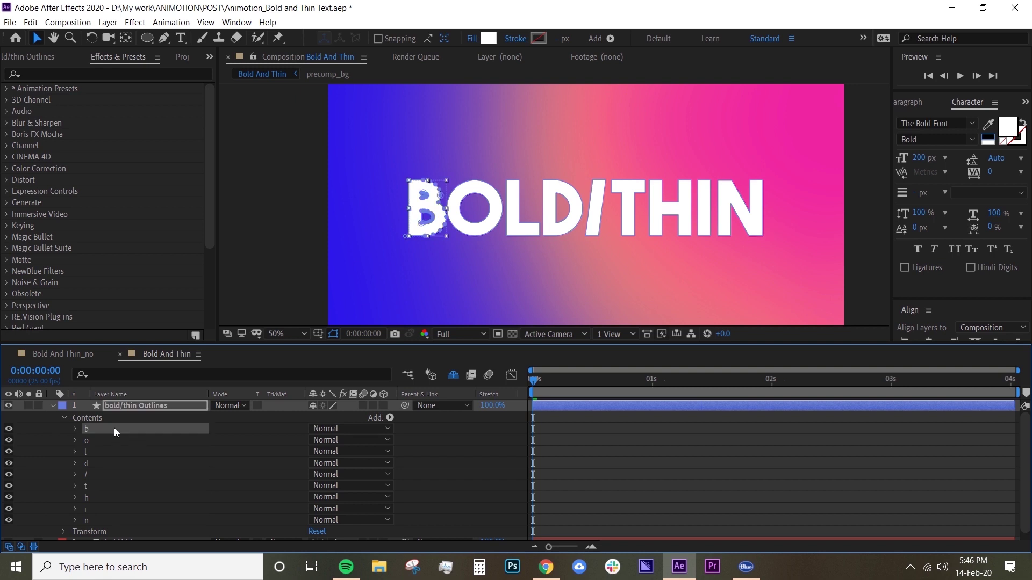
left_click(390, 418)
left_click(398, 291)
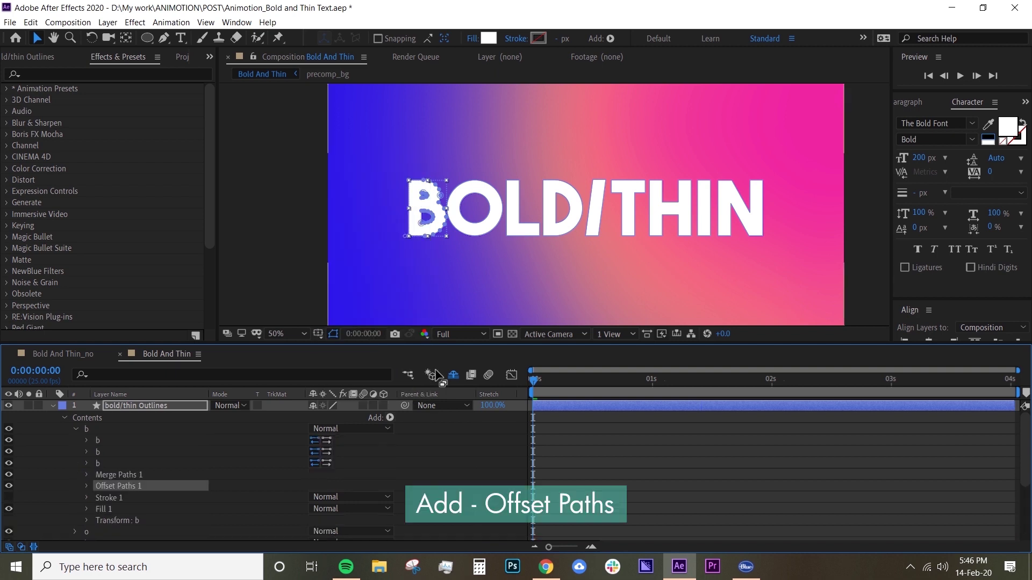
left_click(87, 486)
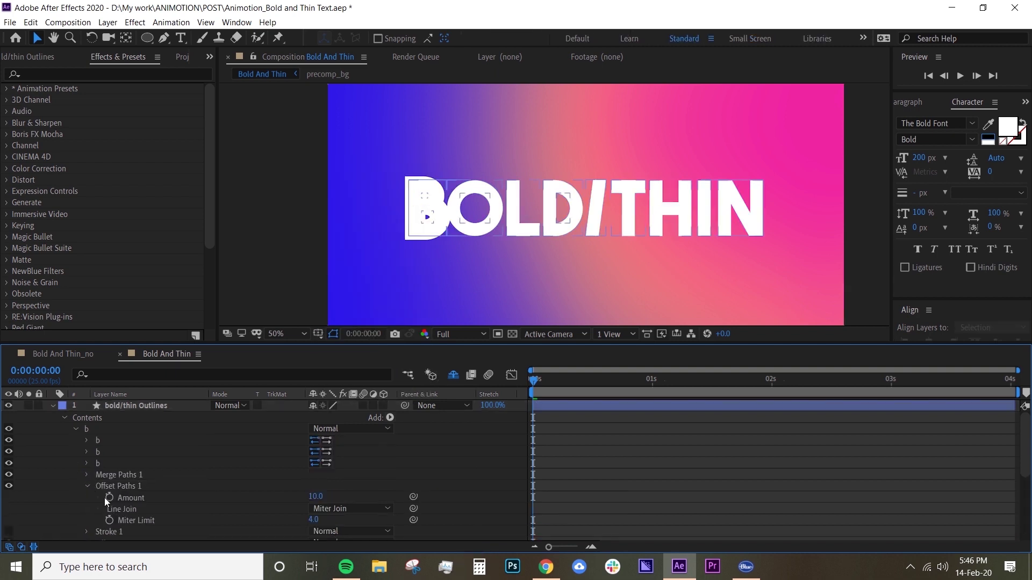
mouse_move(316, 497)
left_mouse_down()
mouse_move(337, 496)
mouse_move(301, 498)
mouse_move(313, 496)
left_mouse_up()
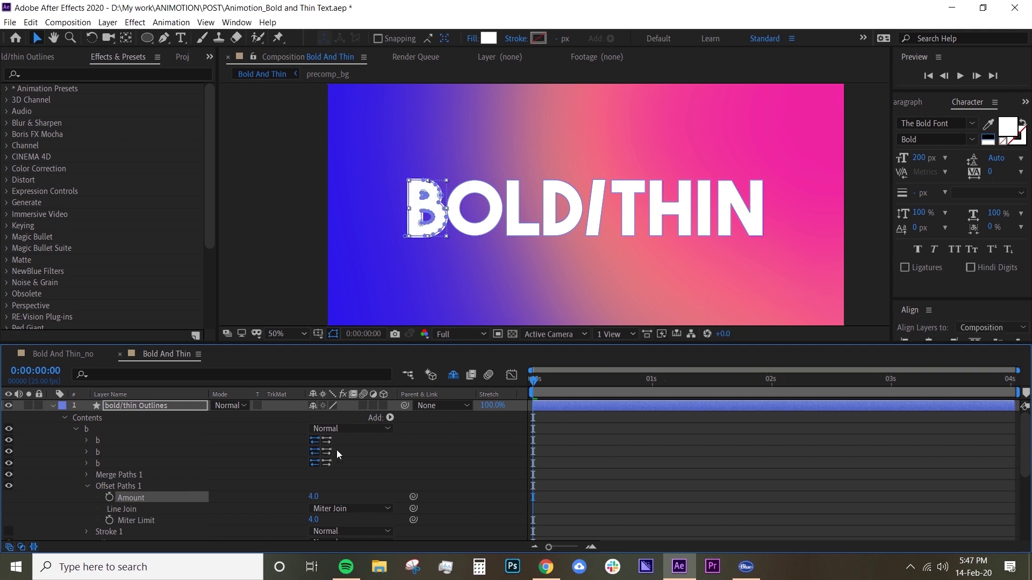
Keyframe the b offset Amount at 0 at 0s and -15 at 1s
left_click(313, 498)
key("Return")
left_click(106, 497)
left_click(650, 384)
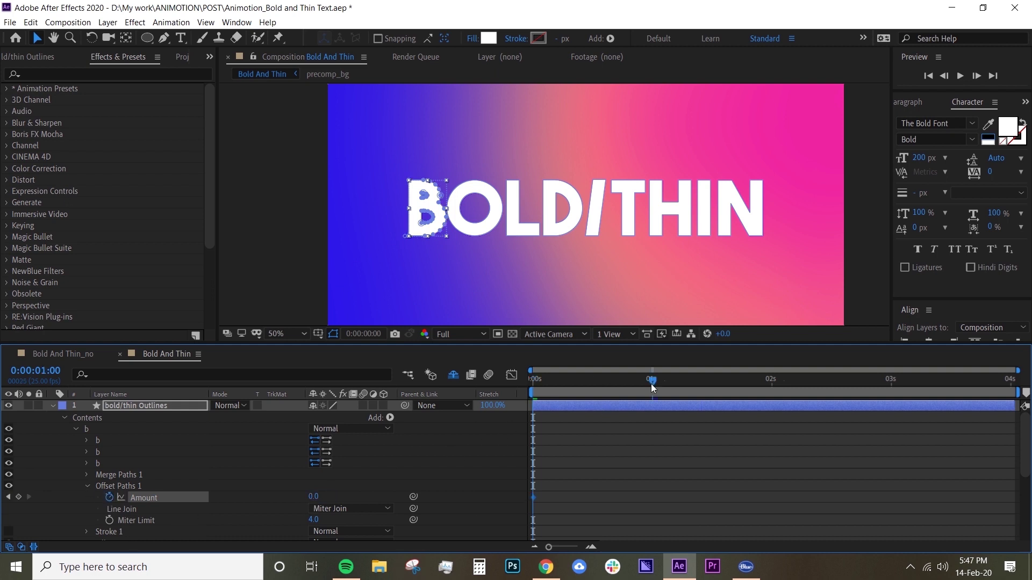
left_click(314, 497)
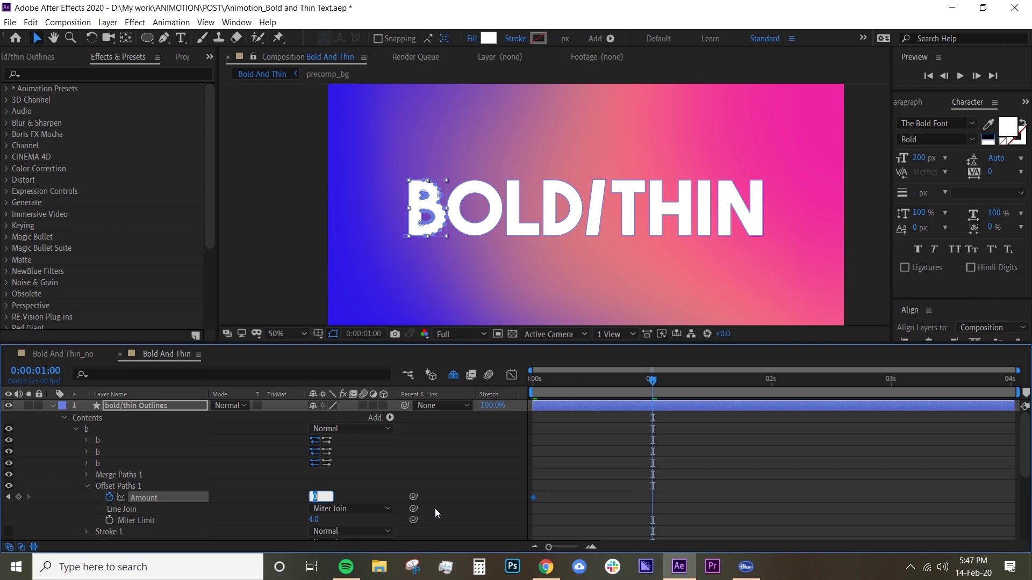
type("-15")
key("Return")
Hold -15 with a keyframe at 2s, return Amount to 0 at 3s, and select all four keyframes
left_click(434, 509)
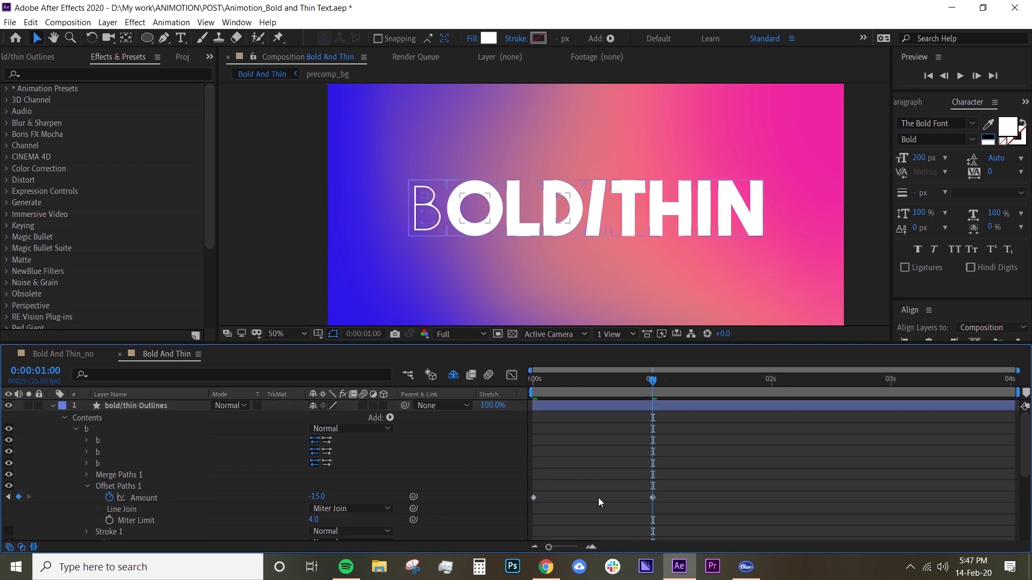
left_click(772, 380)
left_click(19, 498)
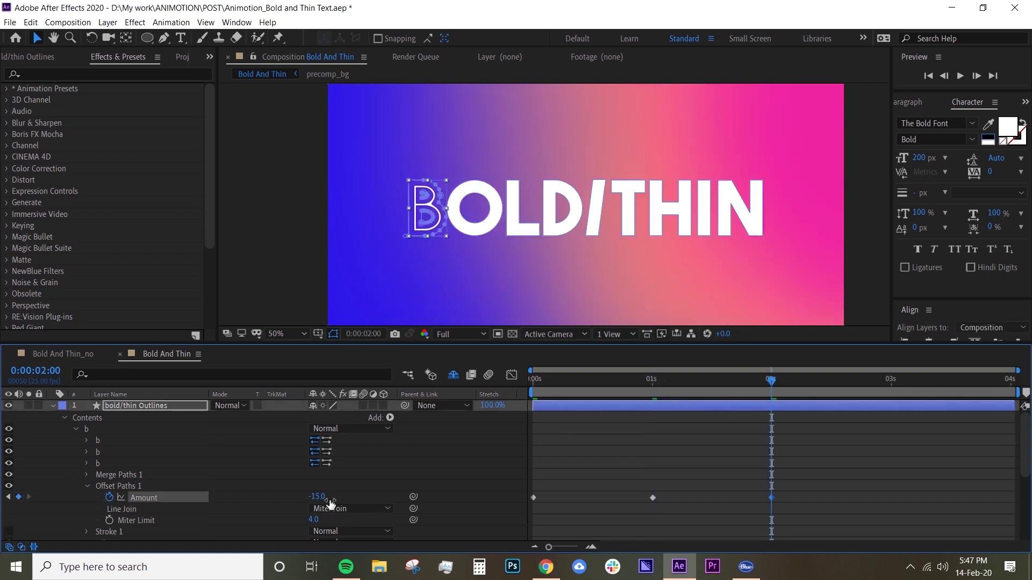
left_click(891, 380)
left_click(321, 496)
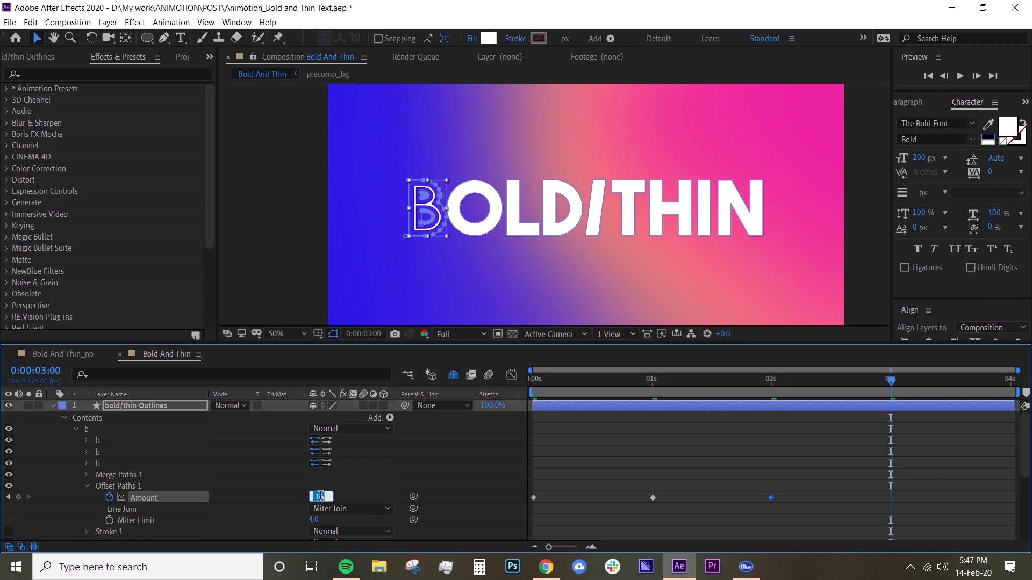
key("Return")
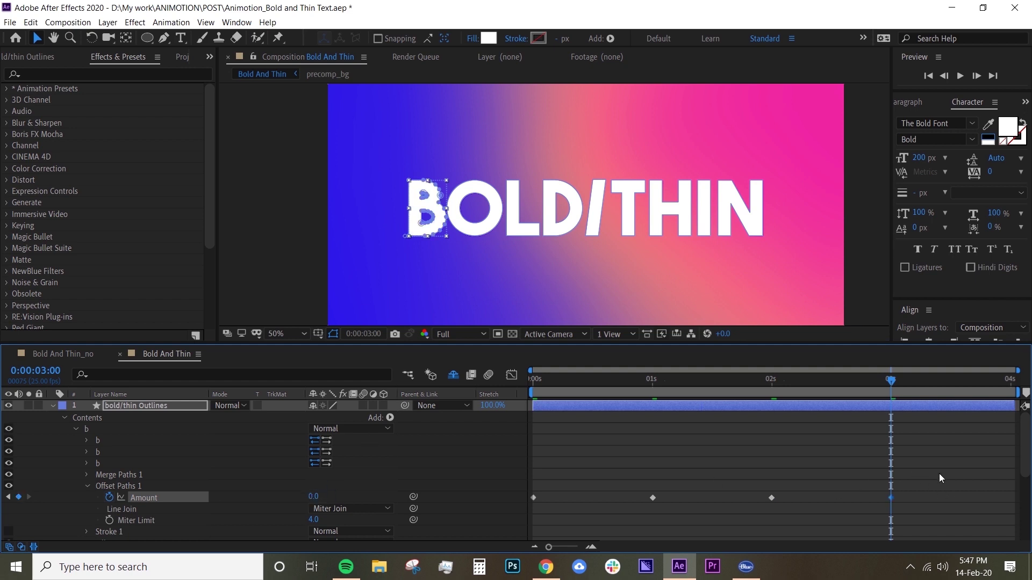
left_click_drag(939, 474, 408, 547)
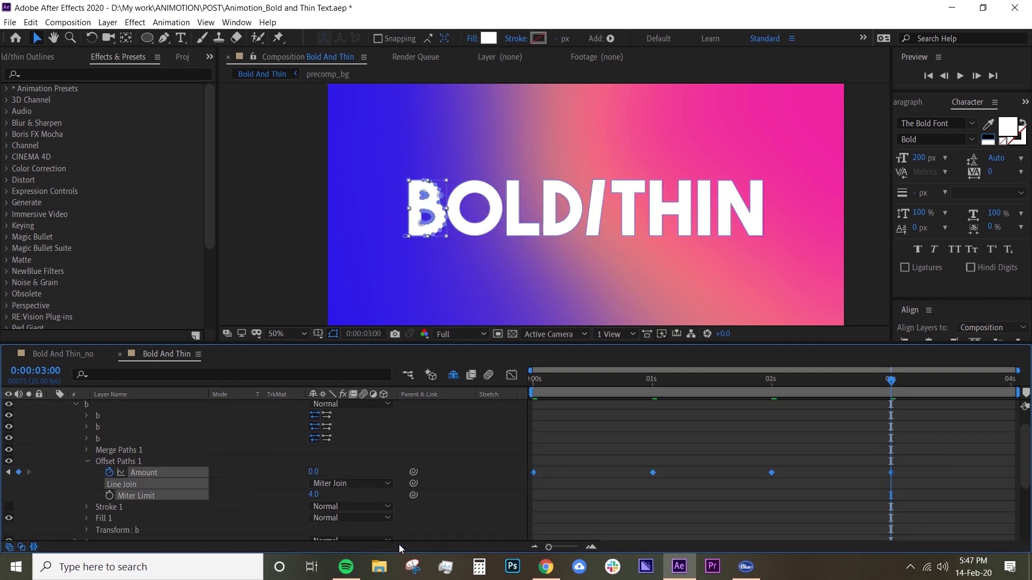
Apply Easy Ease (F9) to the four b Amount keyframes and preview the B thinning and thickening
key("F9")
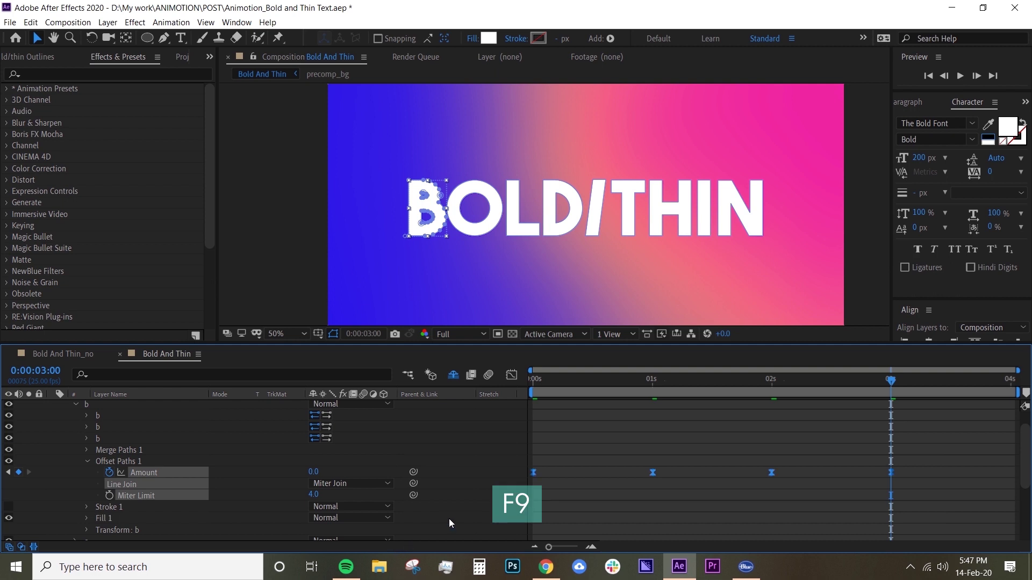
key("space")
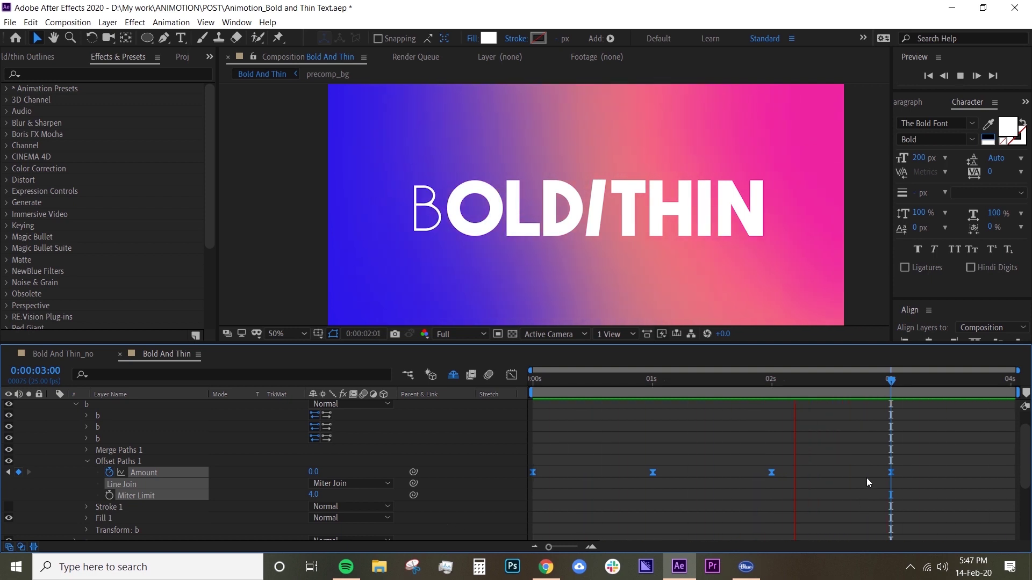
left_click_drag(931, 441, 503, 505)
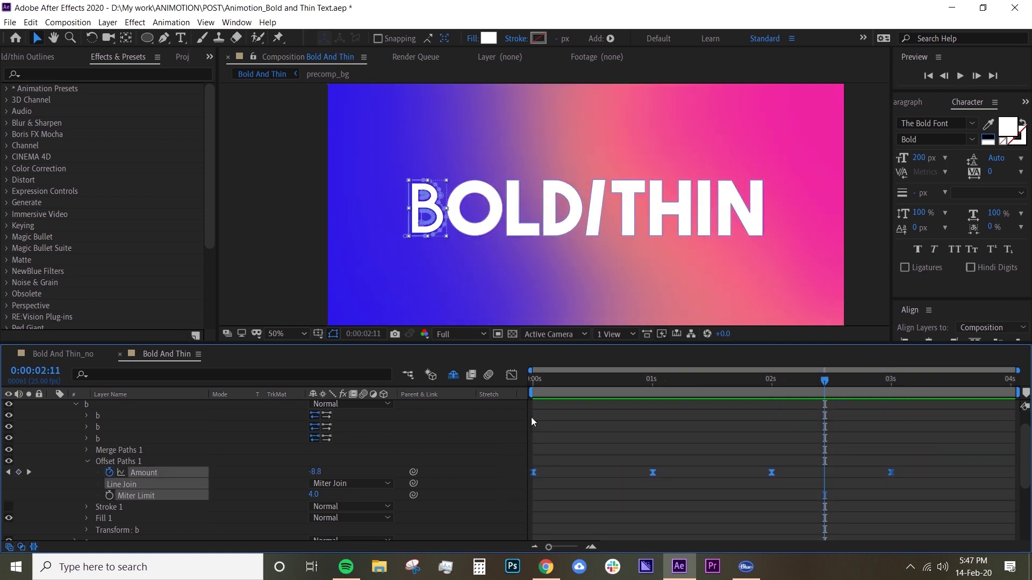
Drag the Amount keyframes' influence handles in the speed graph for steep eases, then preview the snappier B
left_click(512, 377)
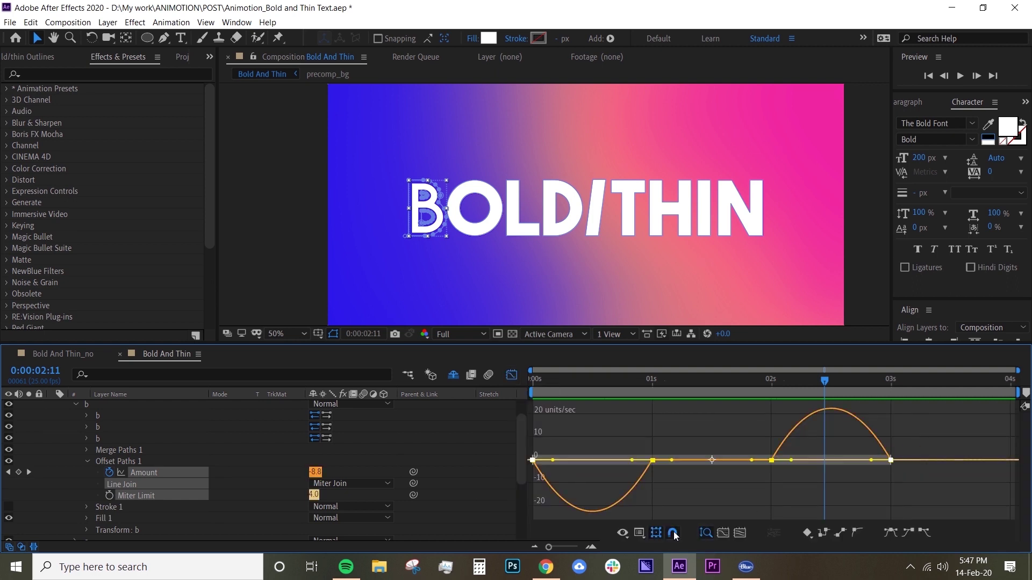
left_click(640, 534)
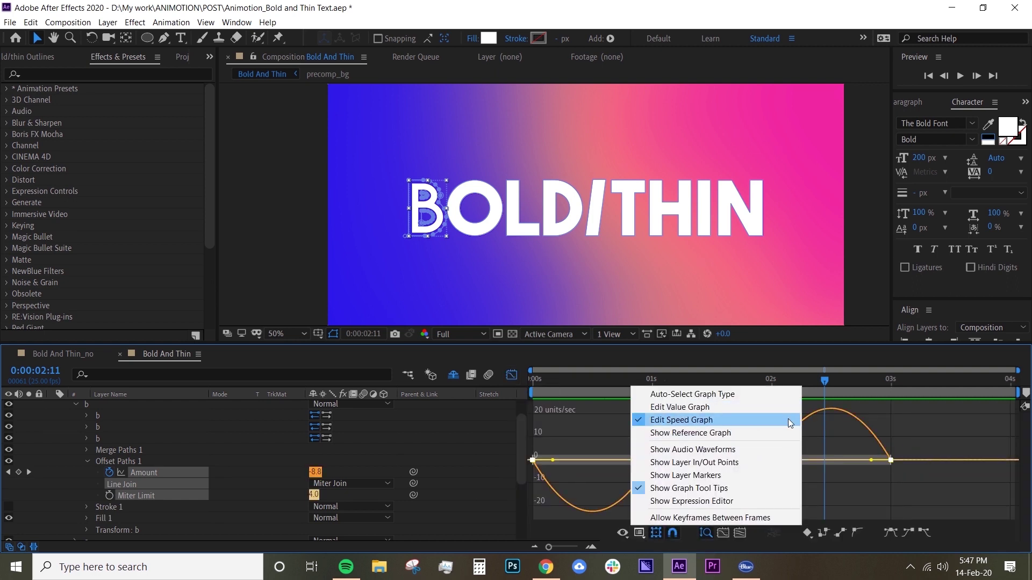
left_click(788, 419)
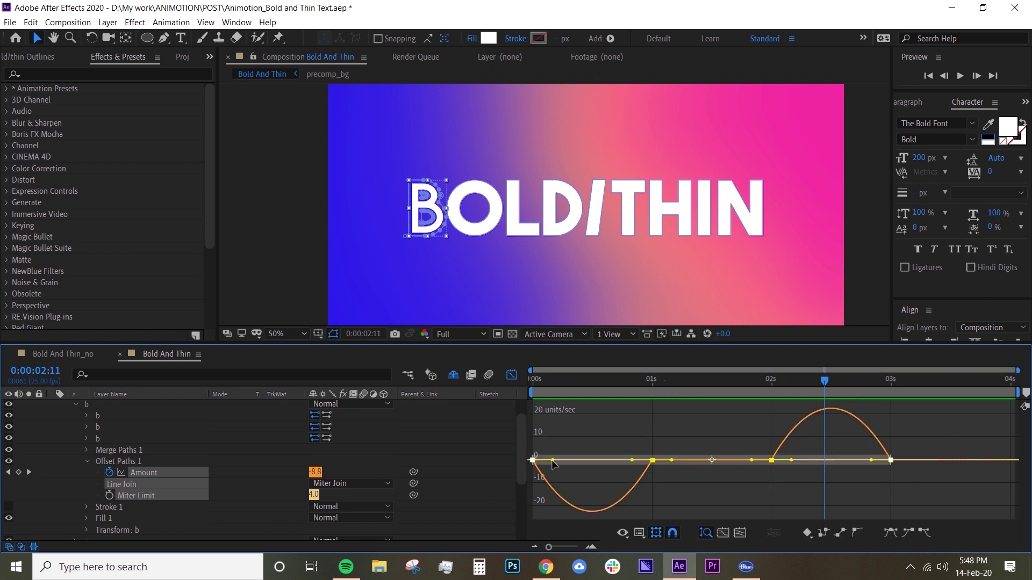
left_click_drag(554, 464, 533, 464)
left_click_drag(633, 462, 582, 461)
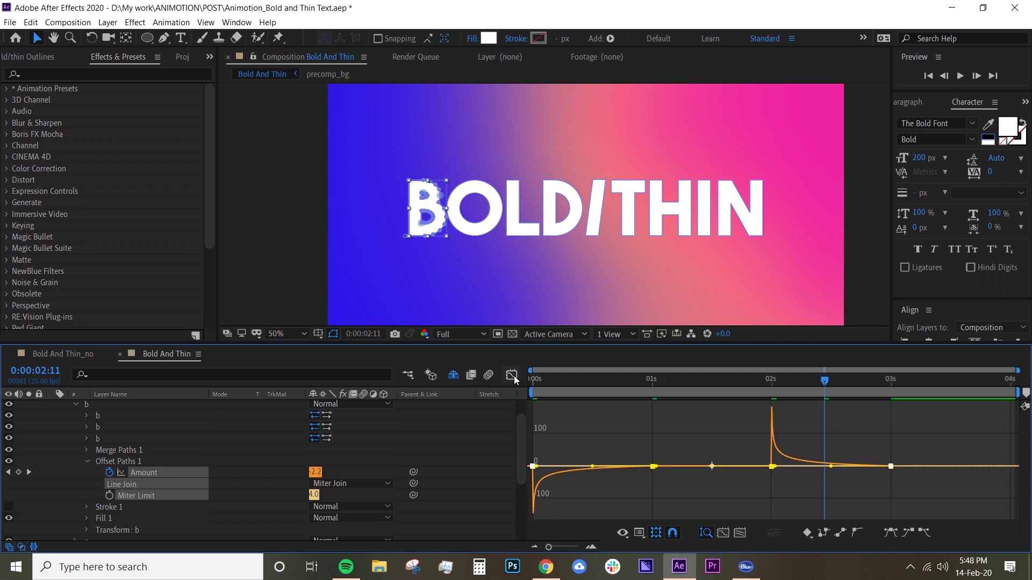
left_click(511, 375)
left_click(603, 501)
key("space")
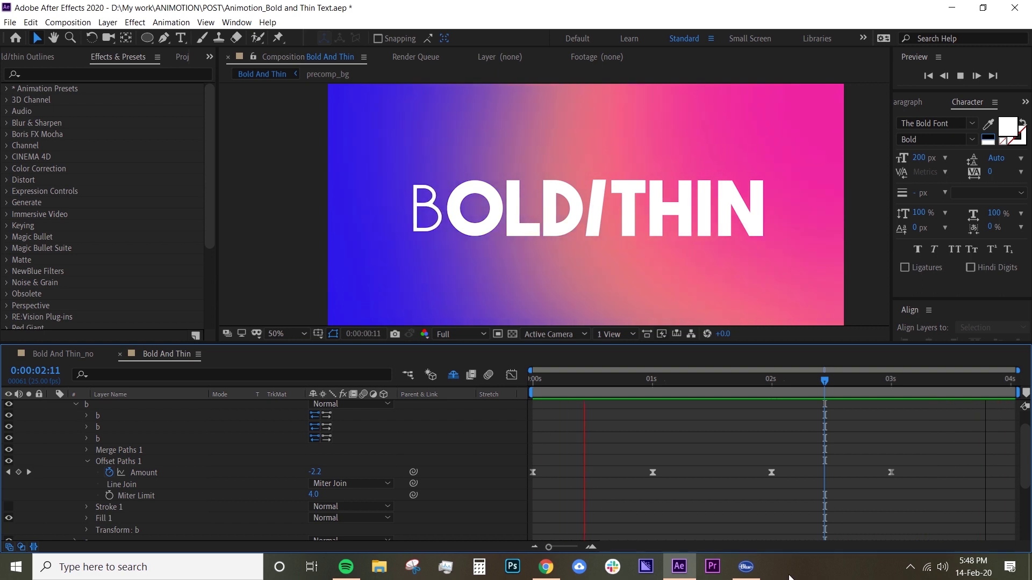
Copy the b group's Offset Paths 1, paste it onto letter groups o through n, and preview
key("space")
left_click(154, 462)
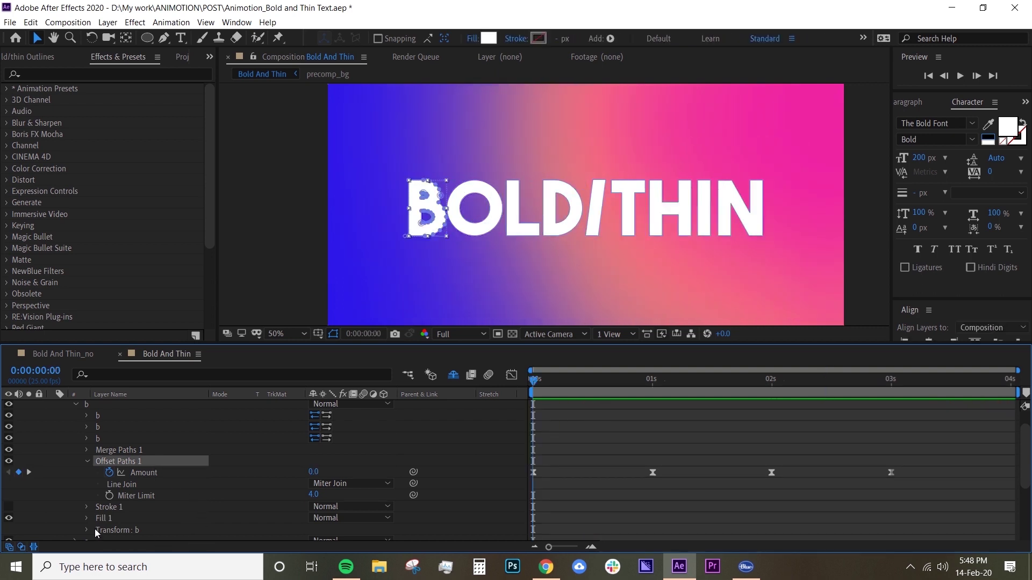
key("ctrl+c")
left_click(76, 404)
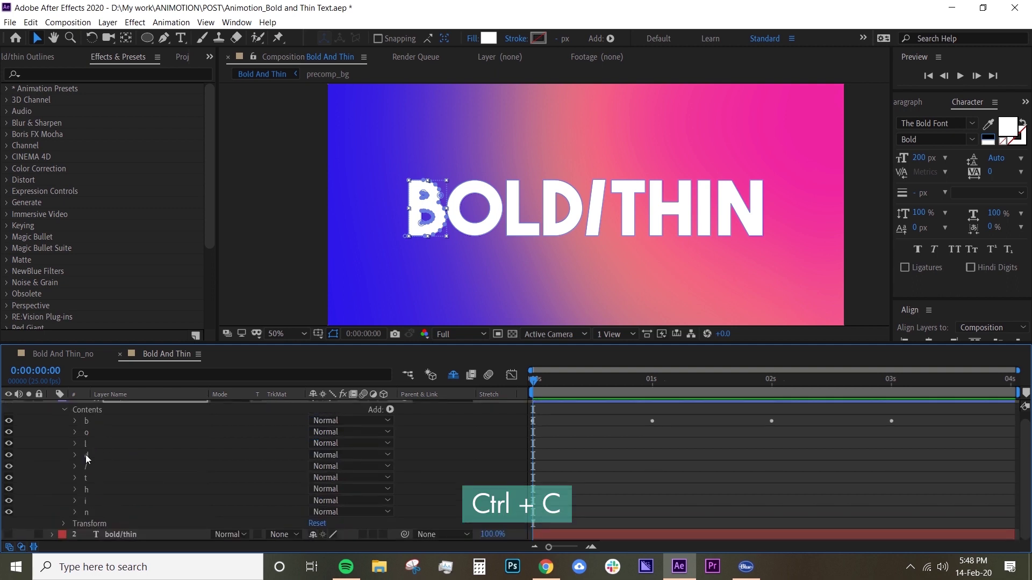
left_click(98, 431)
key("ctrl+v")
left_click(94, 511, "shift")
key("ctrl+v")
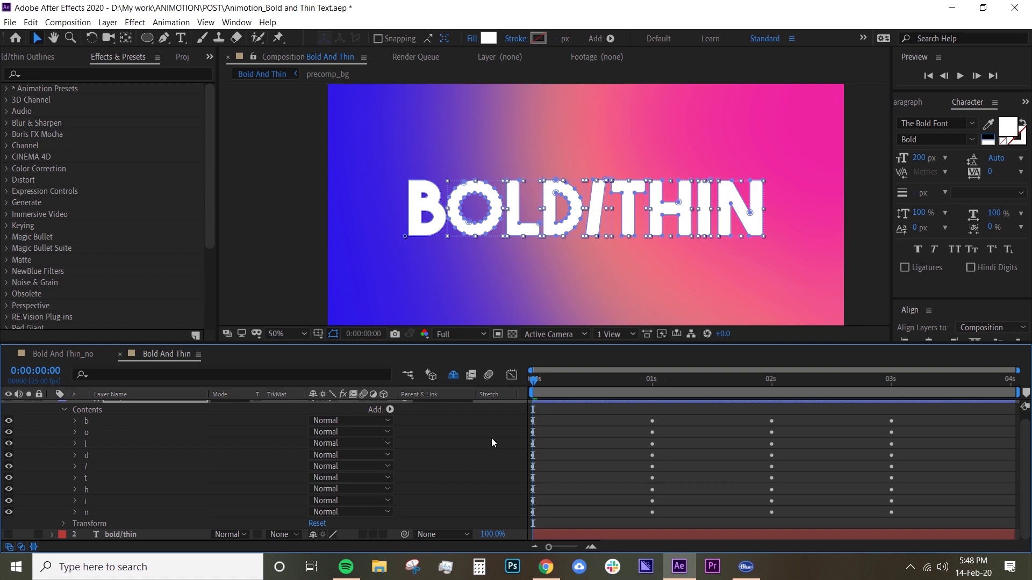
key("space")
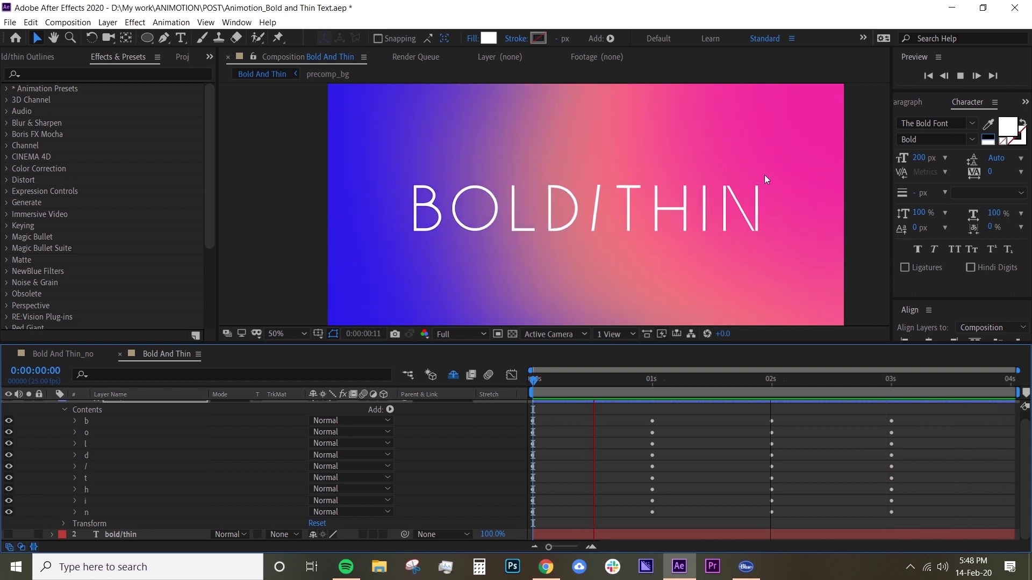
key("space")
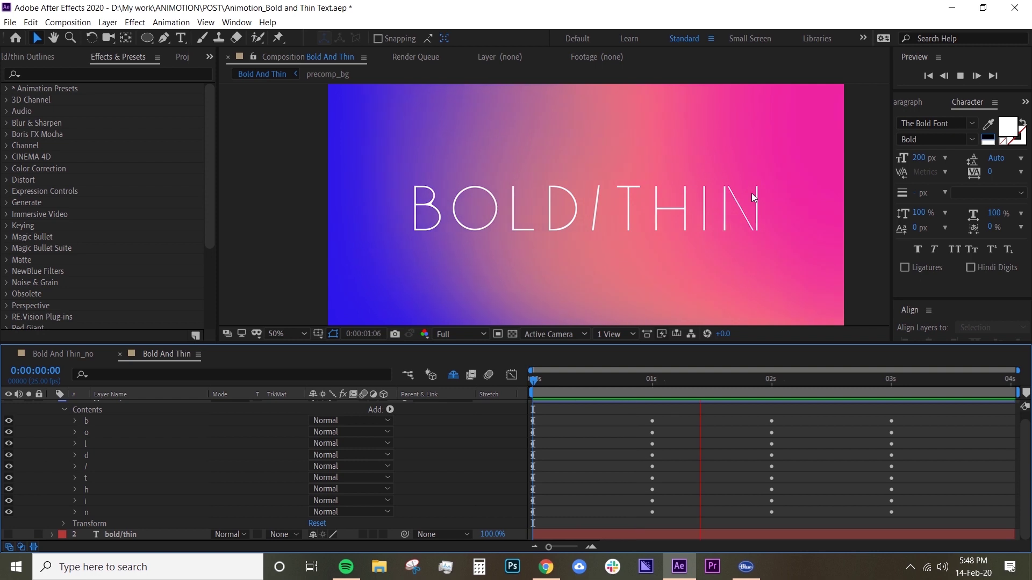
scroll(754, 198, "up", 2)
Preview the THIN letters at 100%, scrub between 2 and 3s, park at 2s, and select the Outlines layer
key("space")
left_click_drag(779, 210, 556, 212)
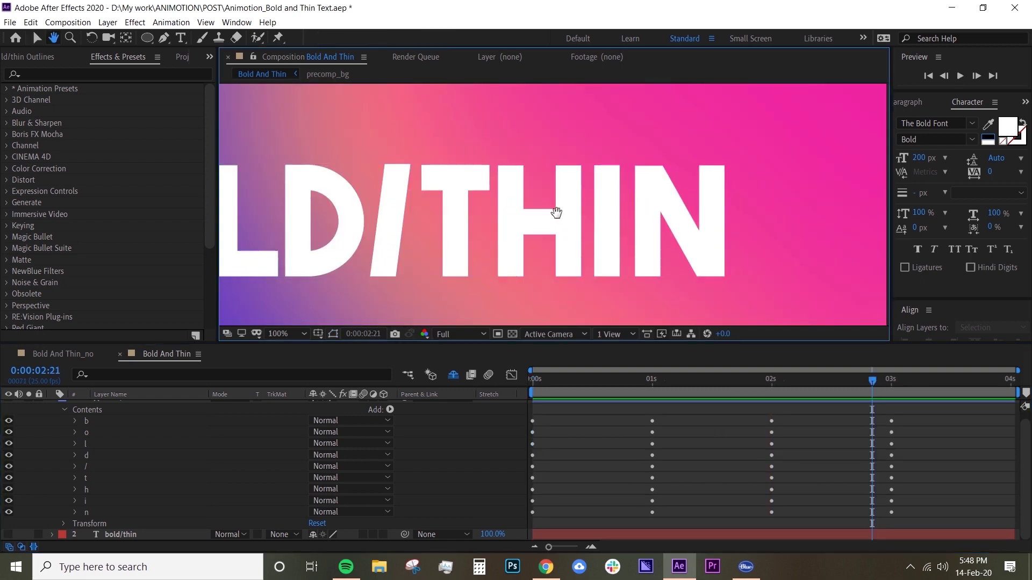
key("space")
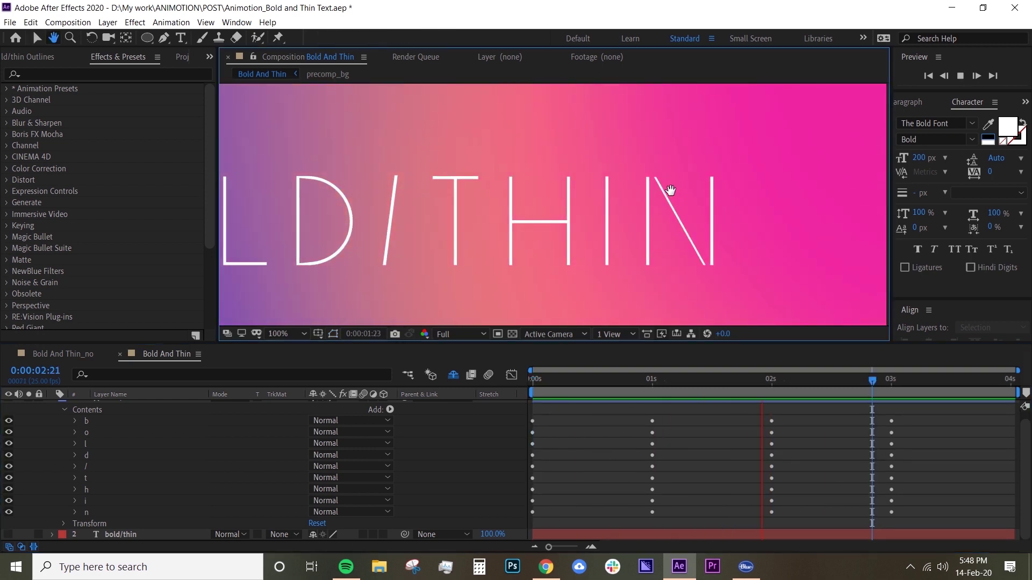
key("v")
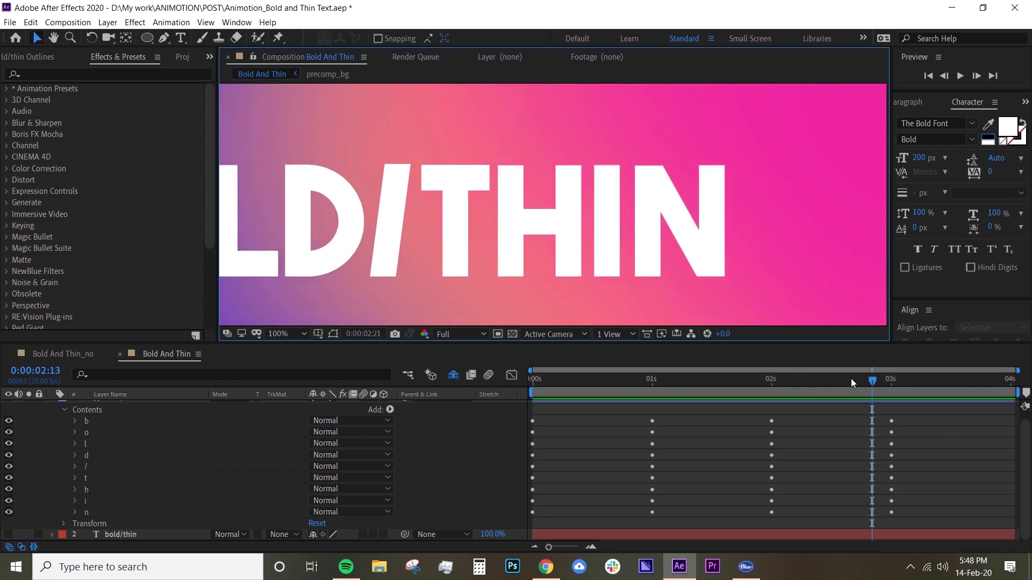
left_click_drag(852, 383, 886, 382)
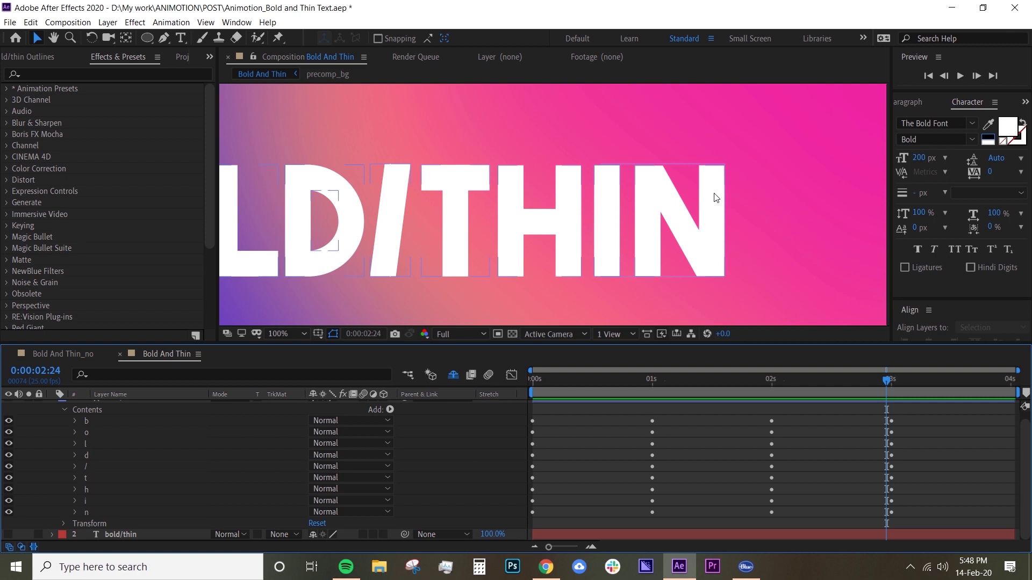
left_click(648, 296)
left_click(772, 391)
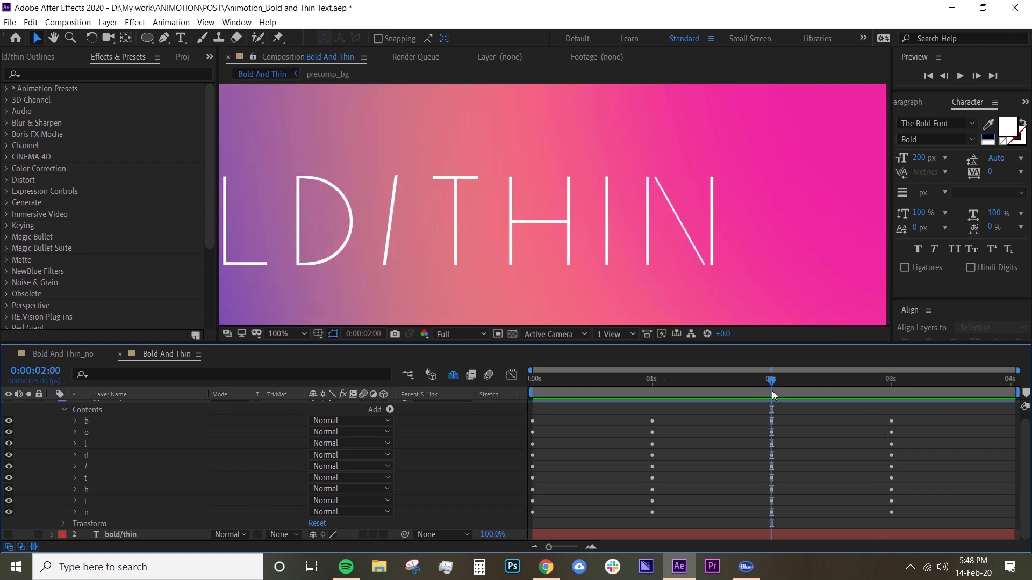
scroll(726, 424, "up", 1)
left_click(728, 407)
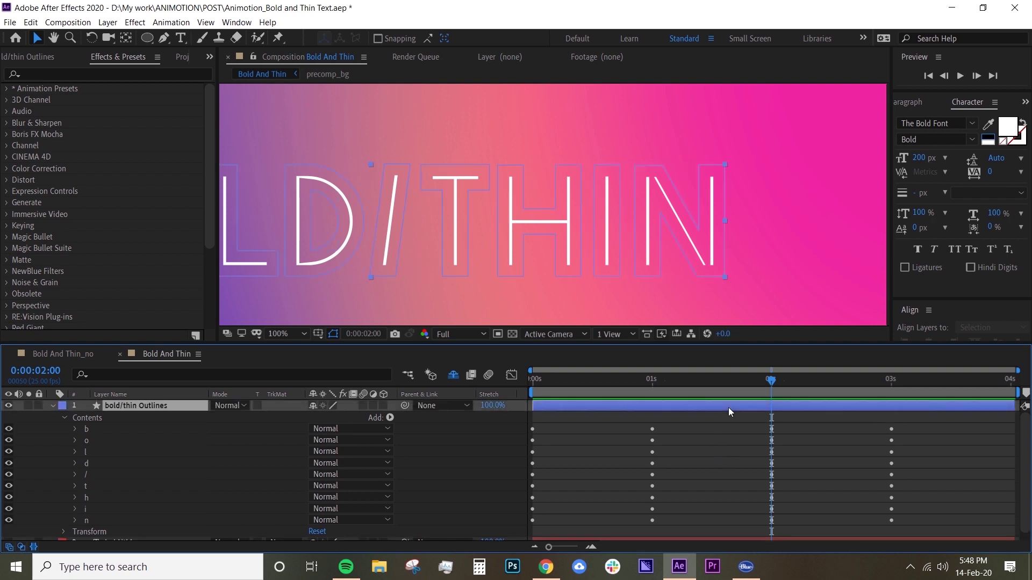
Reveal the animated Amounts with U and set the N's Amount to -12 at 2s and 1s
key("u")
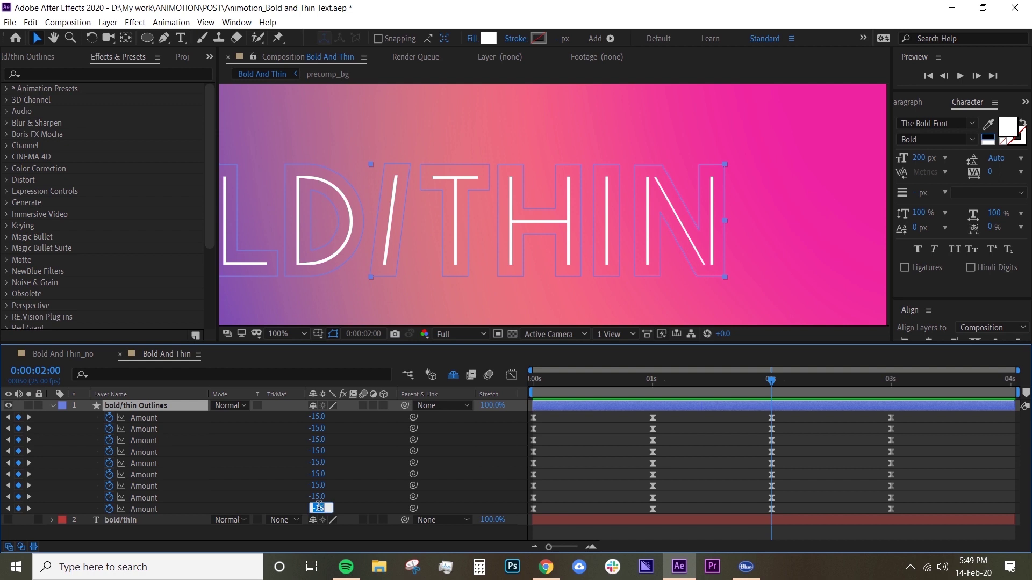
type("-12")
key("Return")
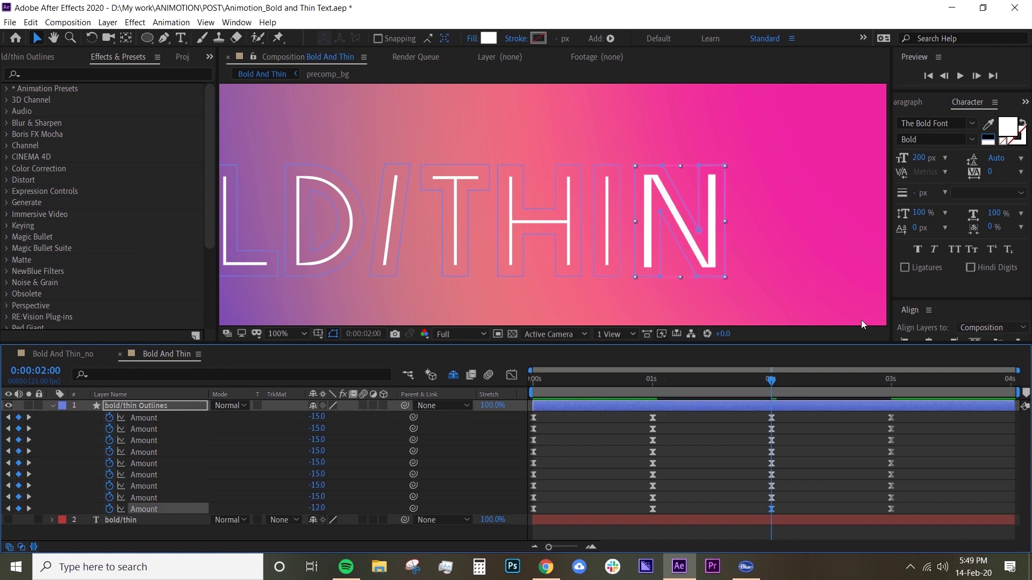
key("j")
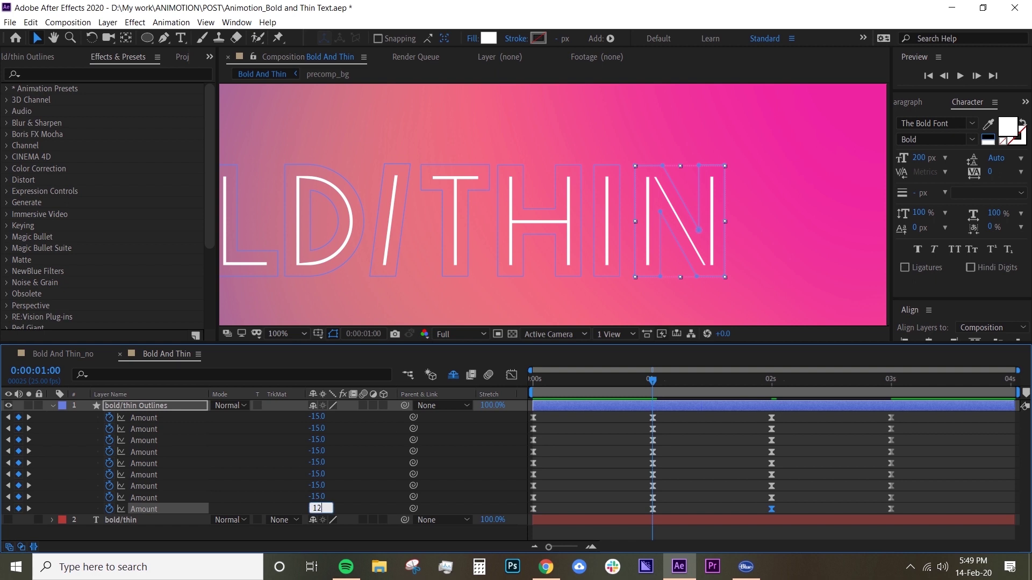
type("-12")
key("Return")
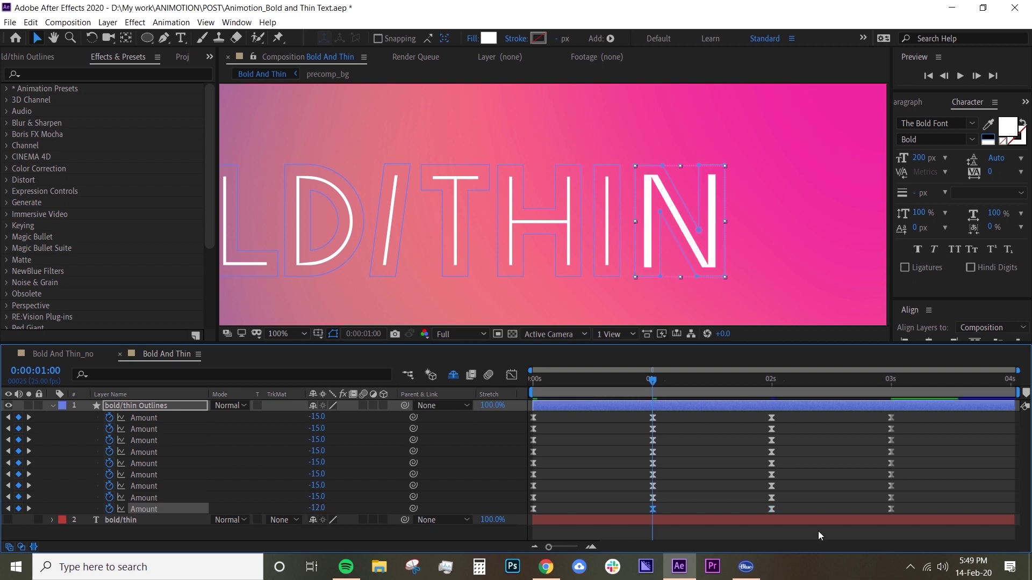
Copy the N's Amount keyframes and paste them at 0s onto the selected letters' Amount properties
left_click_drag(924, 507, 504, 523)
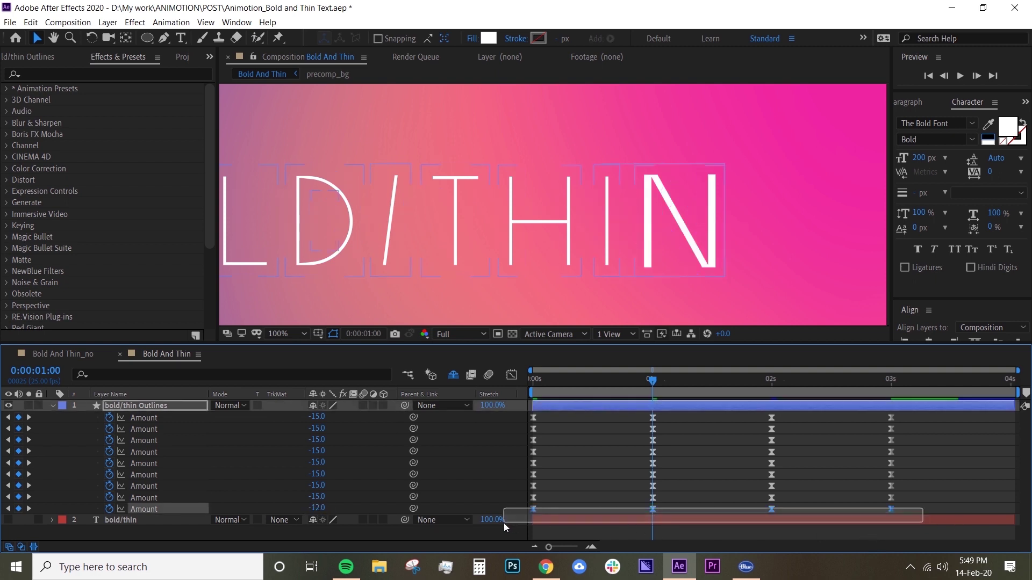
key("ctrl+c")
left_click_drag(551, 382, 505, 395)
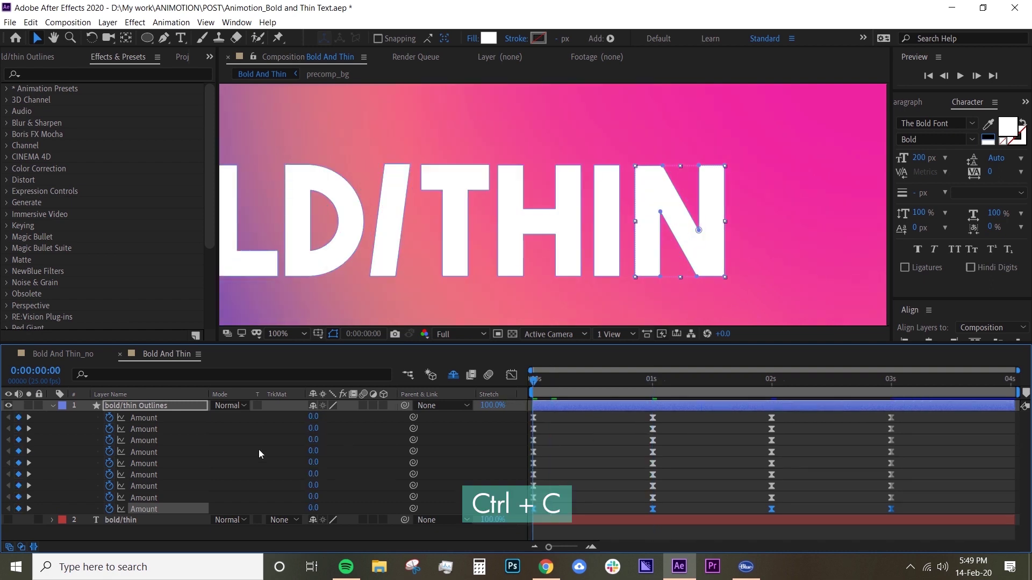
left_click(158, 420)
left_click(147, 499, "ctrl")
key("ctrl+v")
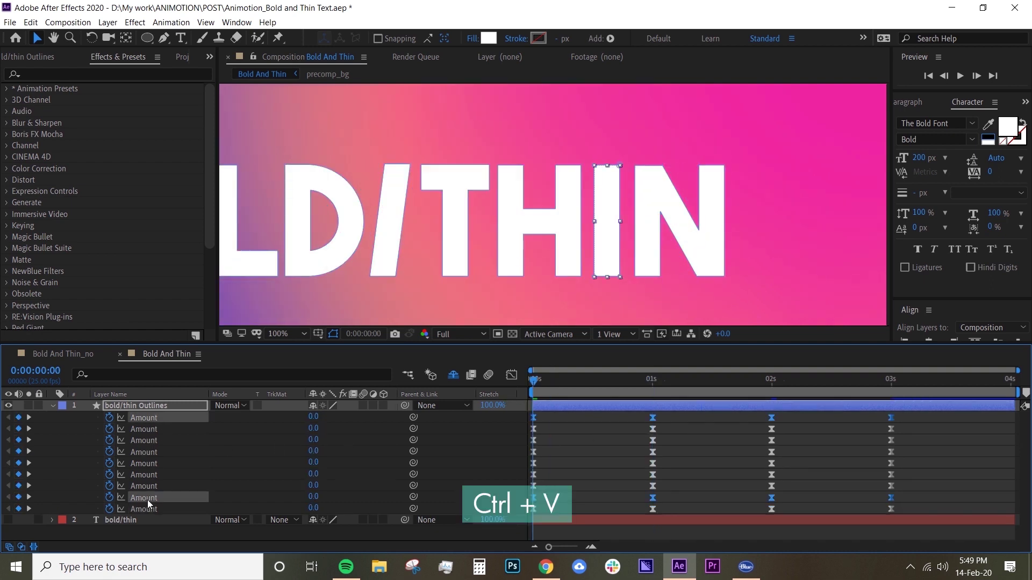
Add the remaining letters' Amount properties to the selection and preview all letters with the -12 keyframes
left_click(143, 430, "ctrl")
left_click(146, 463, "ctrl")
left_click(150, 486, "ctrl")
left_click(152, 473, "ctrl")
left_click(153, 452, "ctrl")
left_click(157, 441, "ctrl")
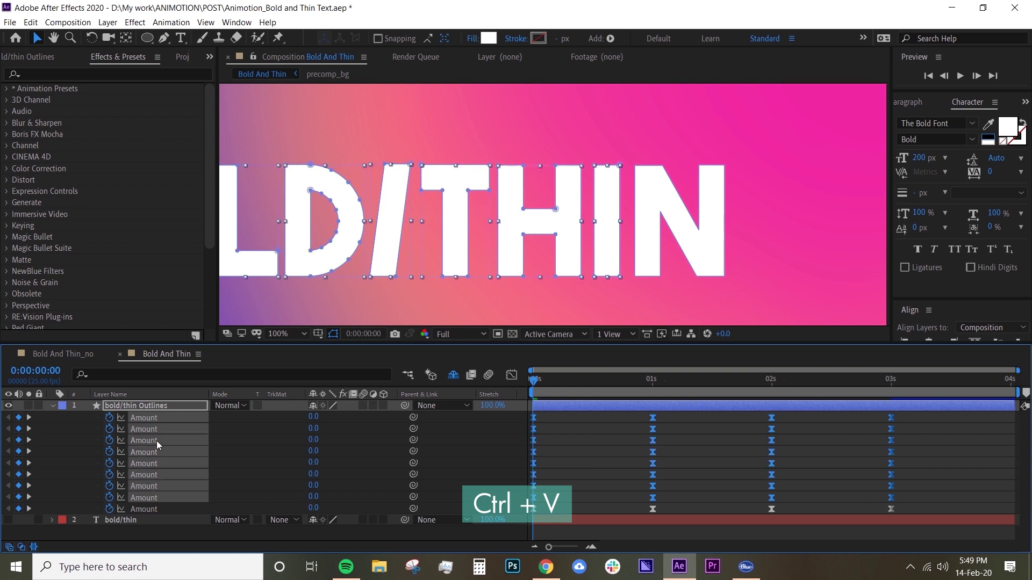
left_click(156, 419, "ctrl")
key("space")
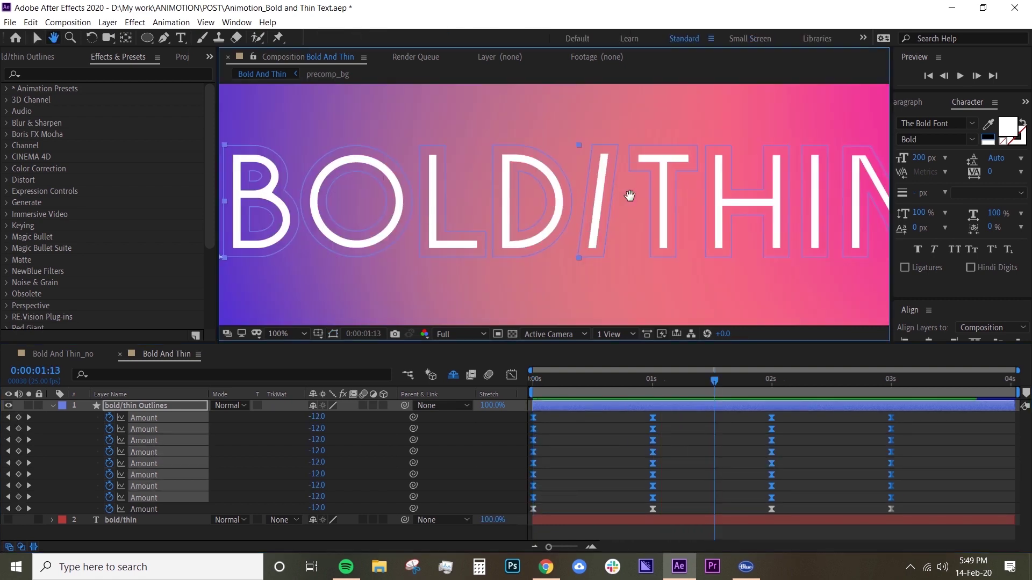
key("comma")
key("comma")
Shift each lower letter's Amount keyframes a few frames later than the row above, then preview the cascade
left_click(582, 441)
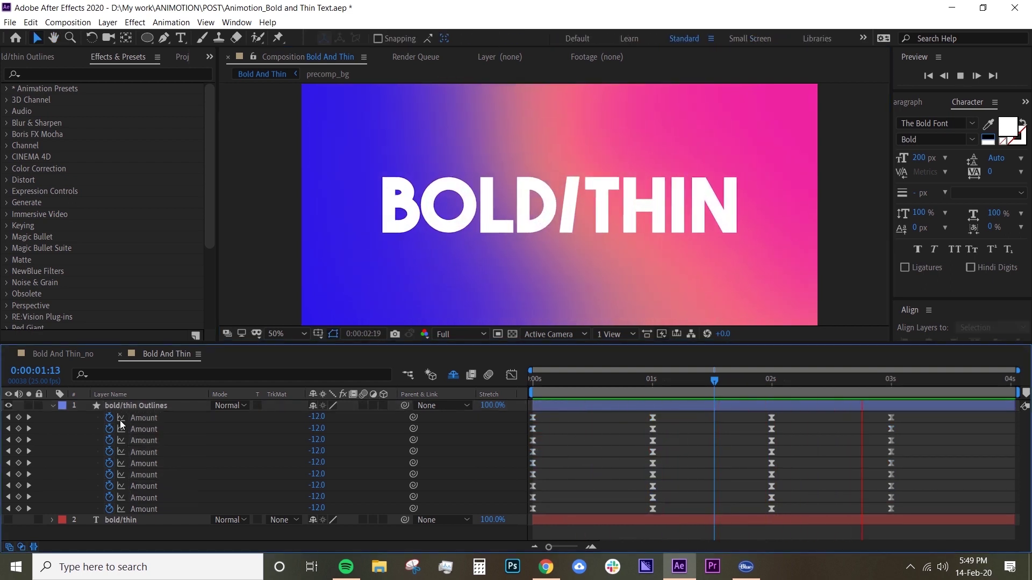
key("space")
left_click_drag(911, 516, 951, 520)
left_click_drag(543, 440, 553, 441)
mouse_move(549, 446)
left_mouse_down()
mouse_move(949, 517)
mouse_move(562, 451)
left_mouse_up()
mouse_move(556, 457)
left_mouse_down()
mouse_move(949, 517)
mouse_move(572, 464)
left_mouse_up()
left_click_drag(564, 470, 939, 509)
left_click_drag(578, 516, 948, 486)
left_click_drag(586, 516, 958, 498)
left_click_drag(591, 537, 966, 510)
key("space")
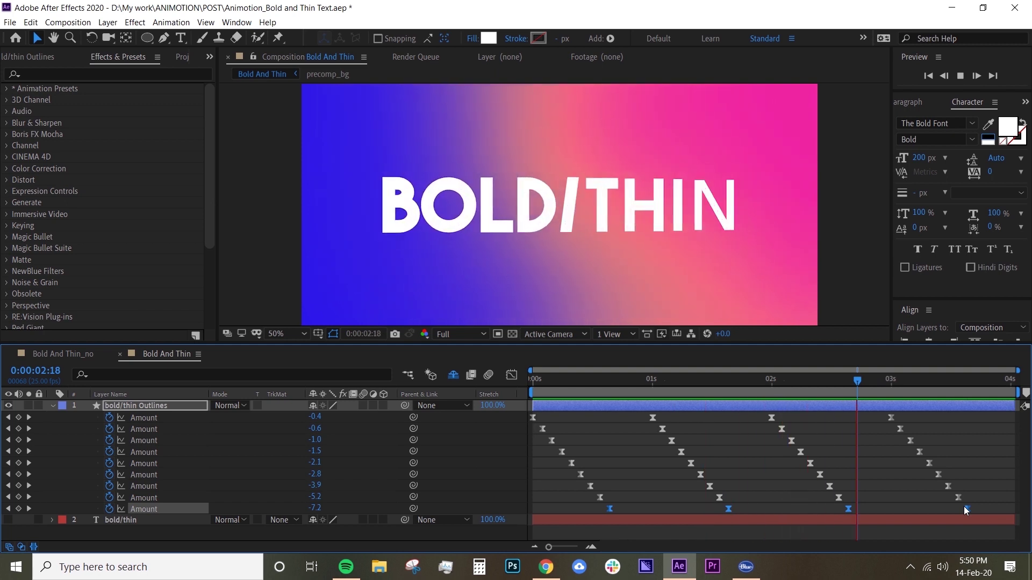